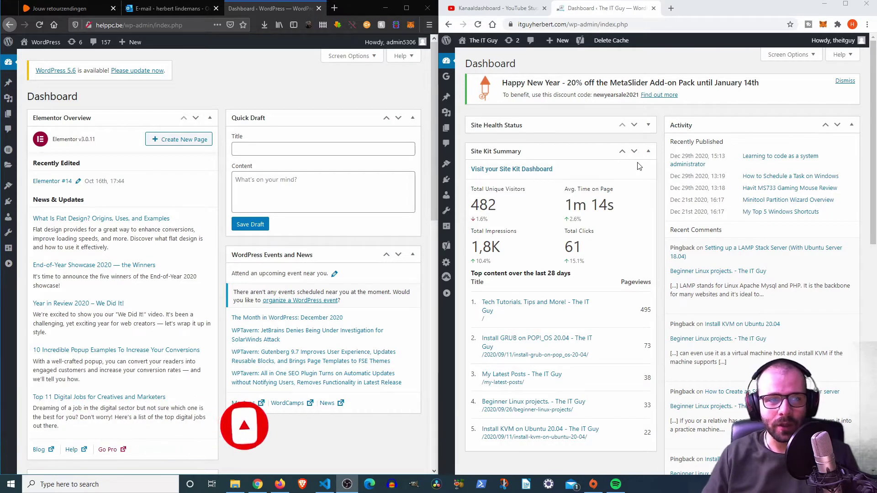
- Show both sites' Installed Plugins lists, highlighting Akismet Anti-Spam on itguyherbert.com
left_click(322, 105)
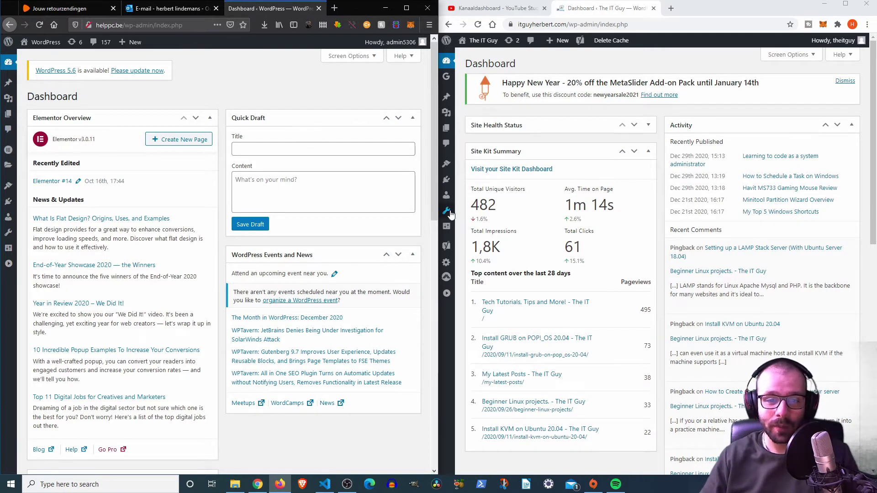
mouse_move(447, 219)
left_click(447, 180)
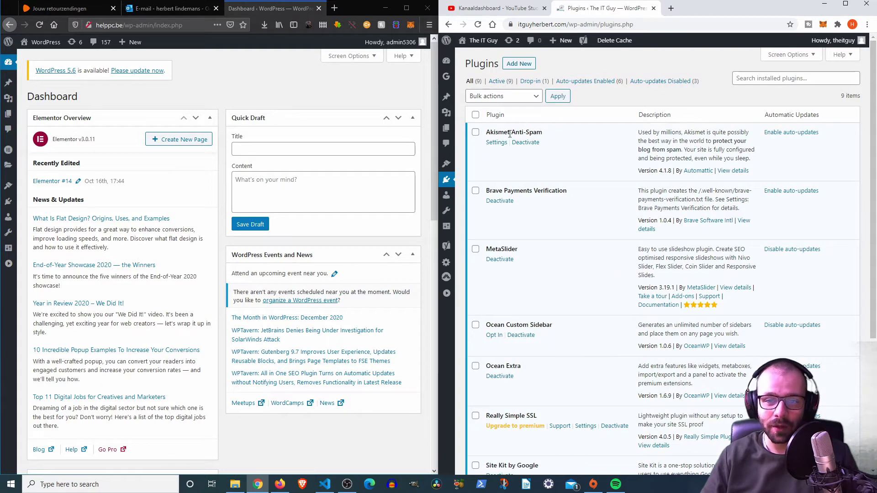
left_click_drag(487, 132, 554, 135)
left_click(558, 137)
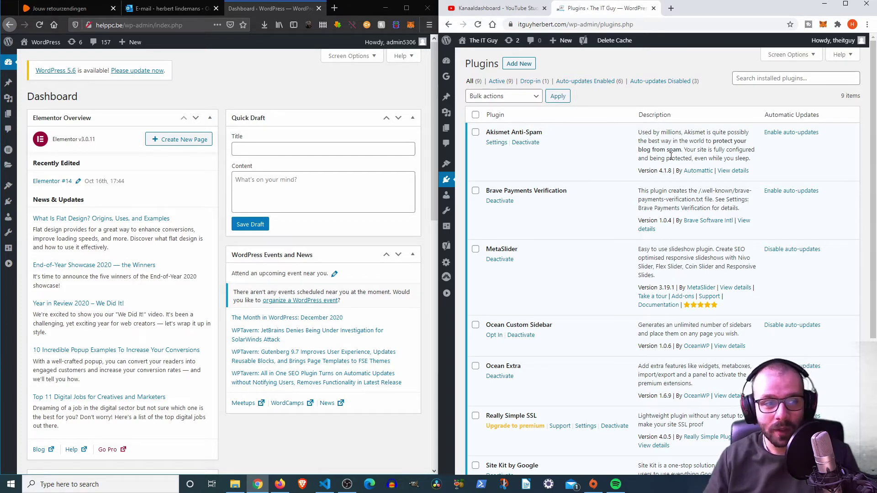
left_click(9, 202)
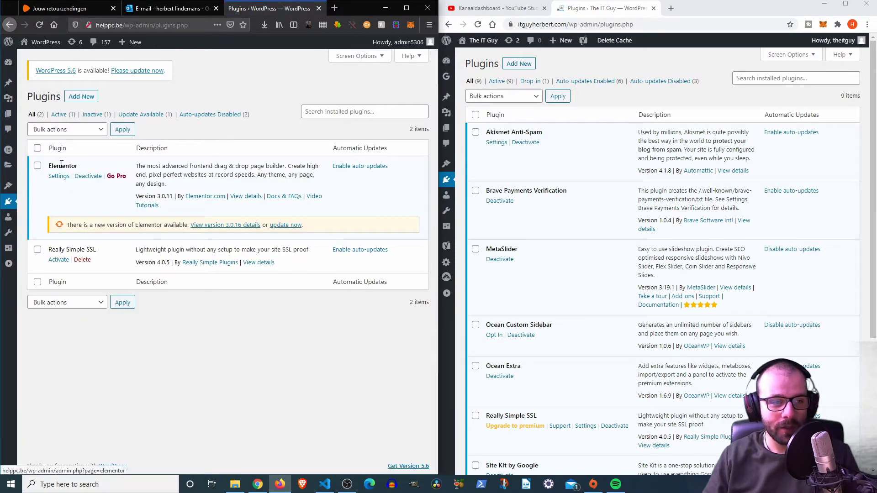
- Highlight Elementor in helppc.be's plugin list, which has only Elementor and Really Simple SSL
left_click_drag(53, 166, 48, 166)
left_click(69, 250)
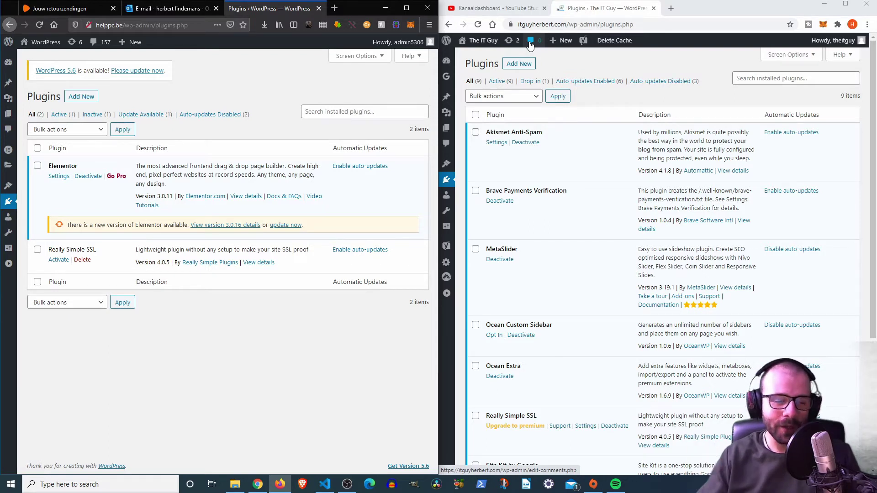
- Open helppc.be's comments list from the 157 counter in the admin bar
left_click(97, 49)
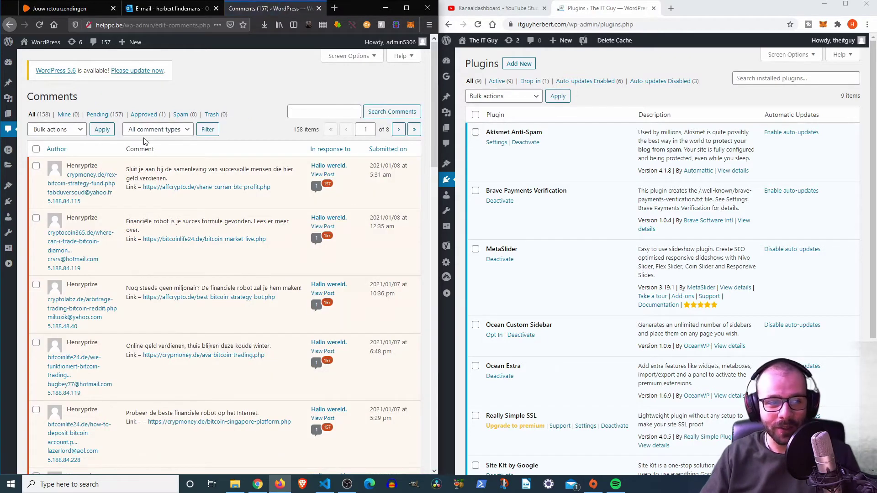
mouse_move(127, 159)
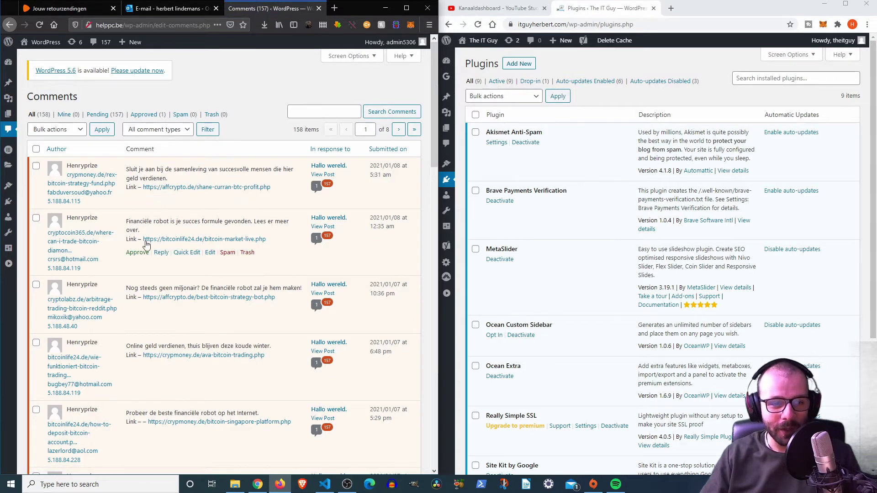
scroll(156, 250, "down", 3)
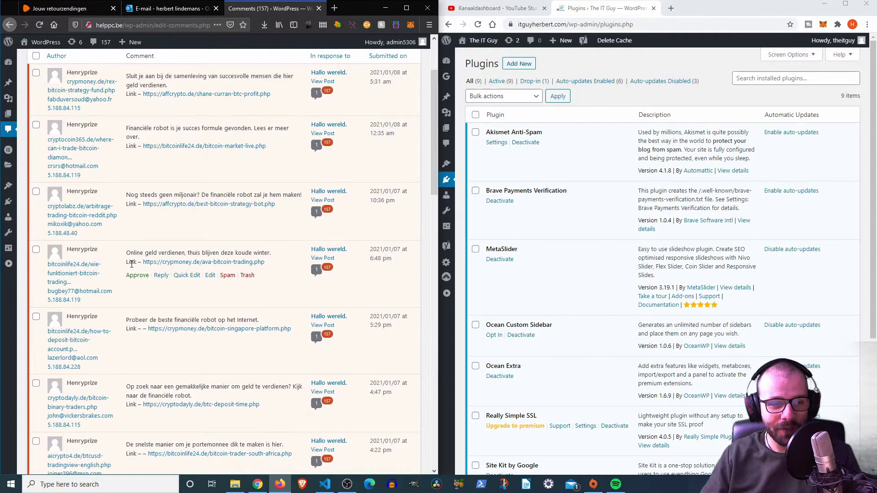
scroll(151, 180, "up", 3)
scroll(155, 192, "down", 10)
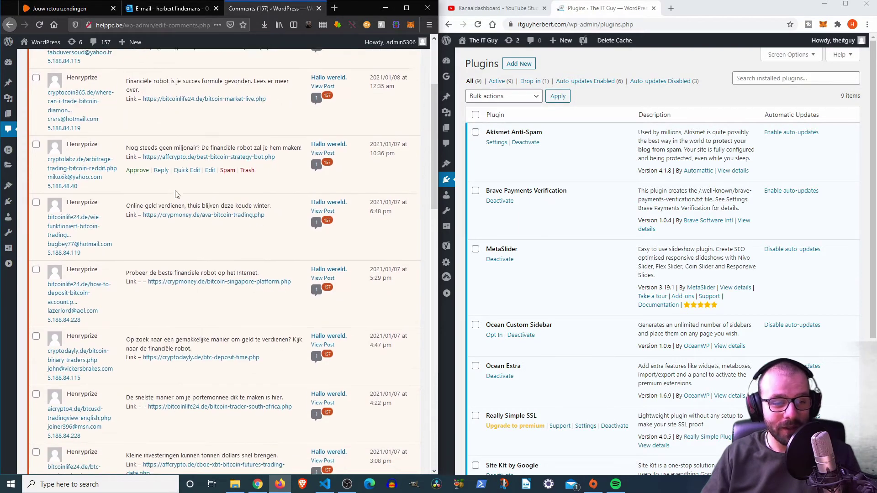
scroll(172, 210, "down", 6)
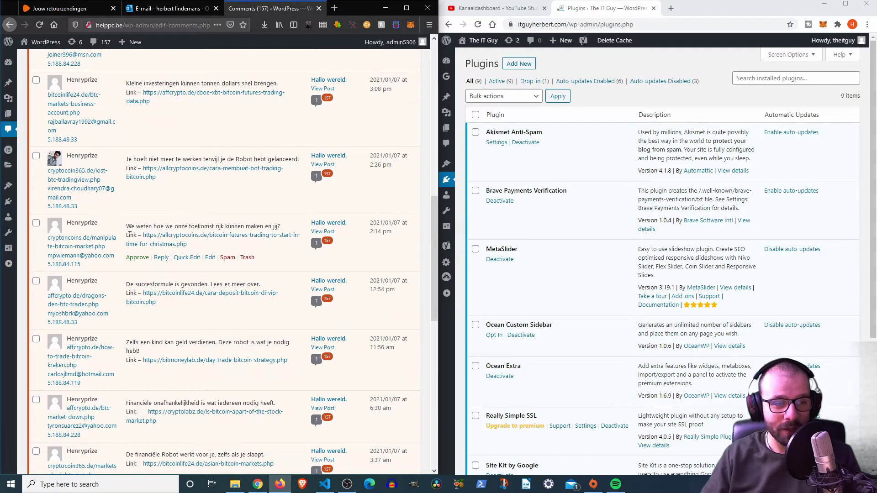
- Scroll through the pending bitcoin spam comments, highlighting spam text along the way
left_click_drag(128, 227, 136, 235)
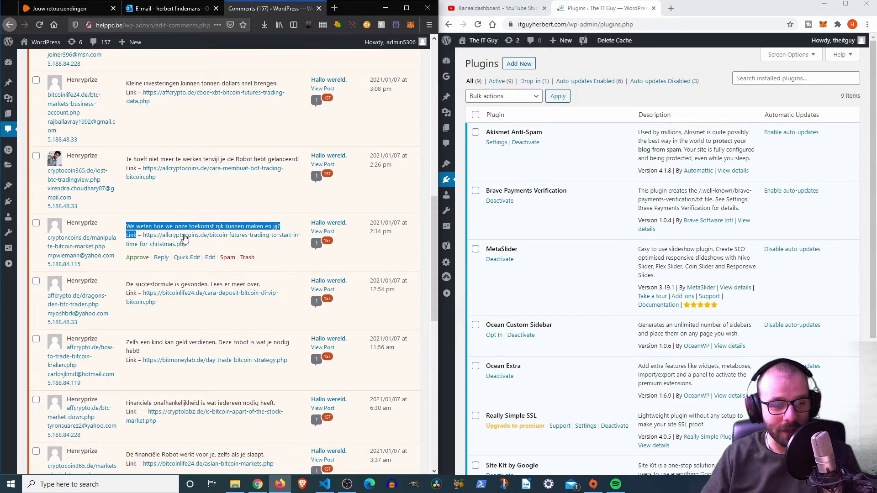
scroll(160, 237, "down", 1)
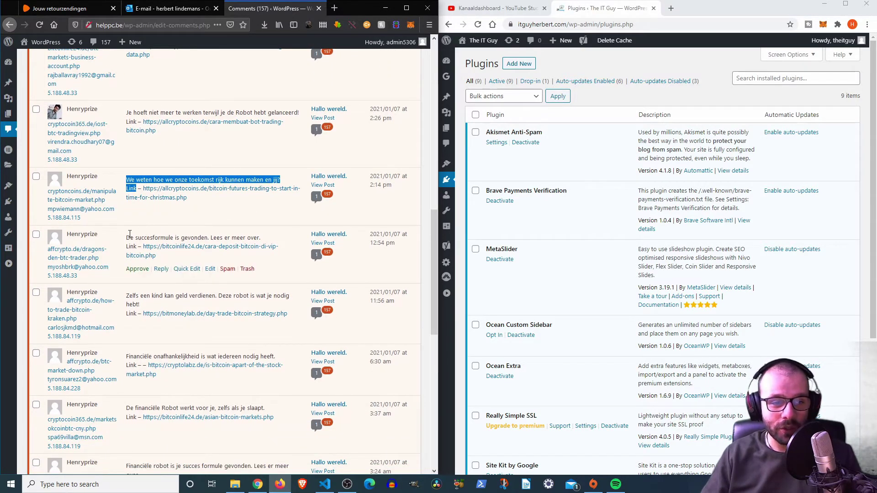
left_click_drag(127, 238, 221, 238)
scroll(206, 239, "down", 1)
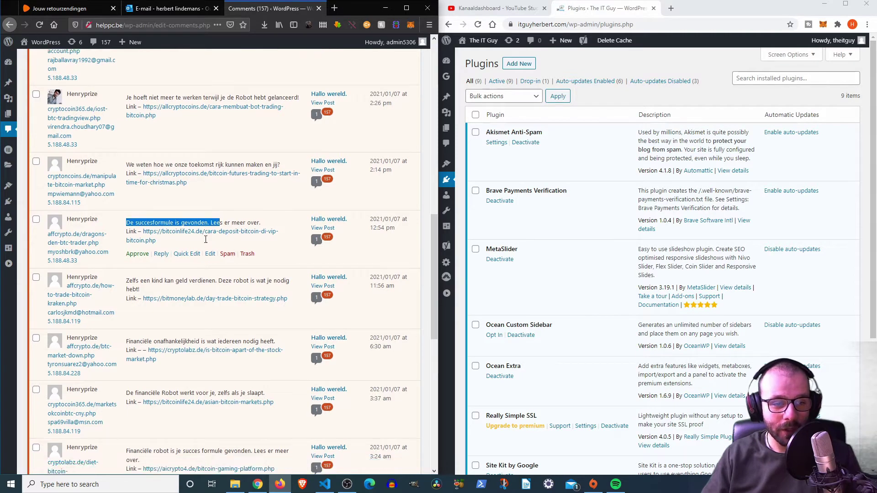
scroll(205, 240, "down", 1)
left_click_drag(127, 249, 196, 247)
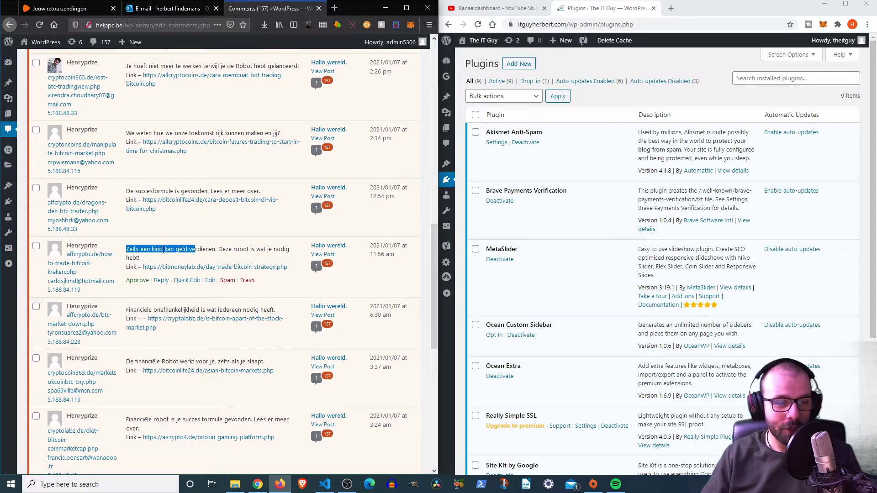
scroll(215, 242, "down", 1)
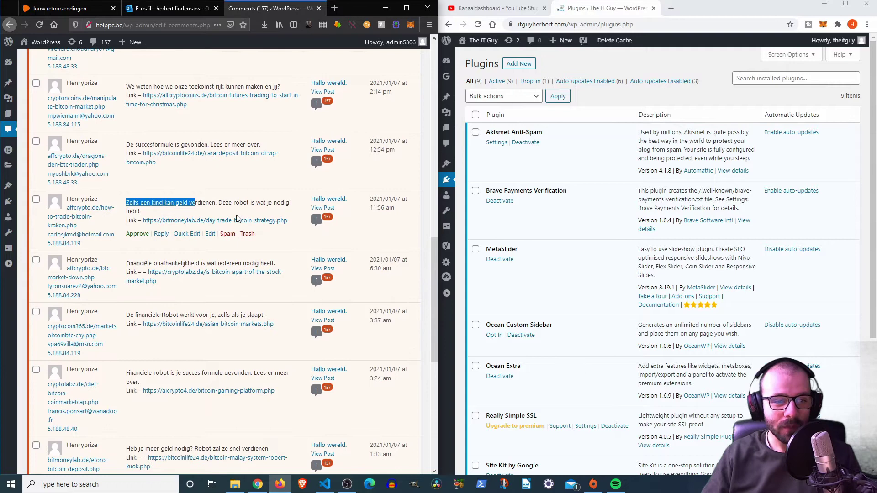
double_click(224, 202)
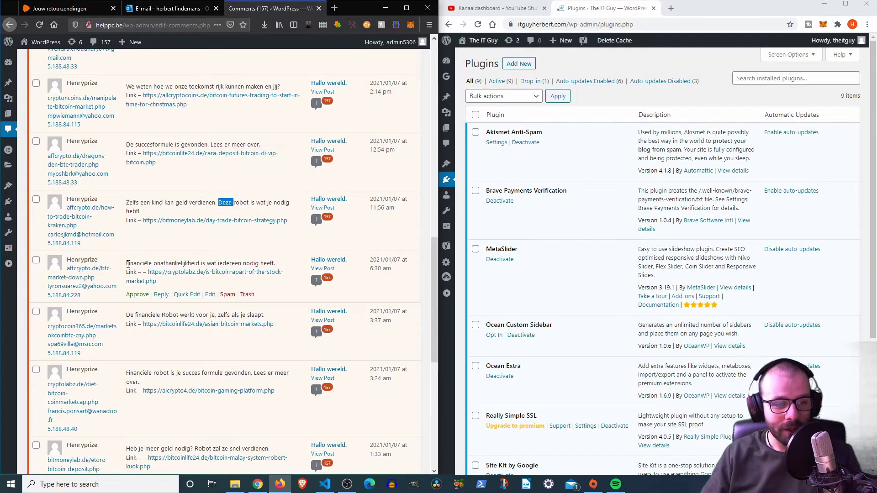
scroll(131, 264, "down", 1)
scroll(219, 251, "down", 4)
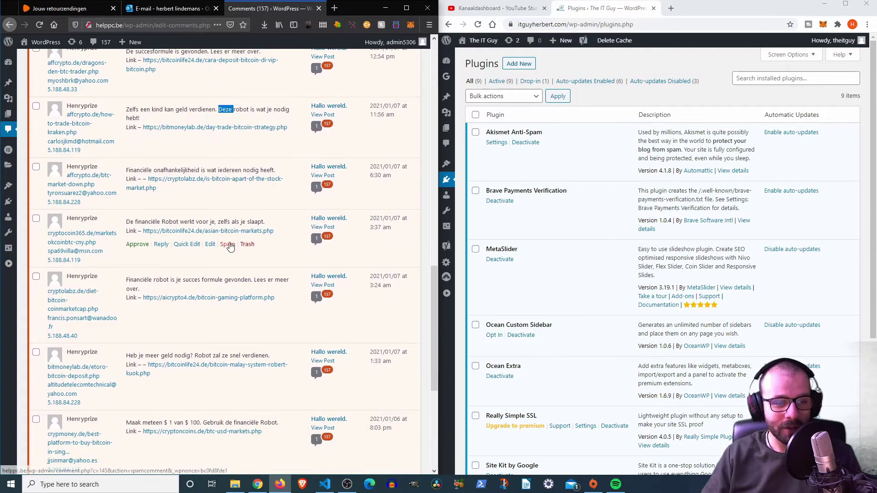
scroll(229, 192, "down", 3)
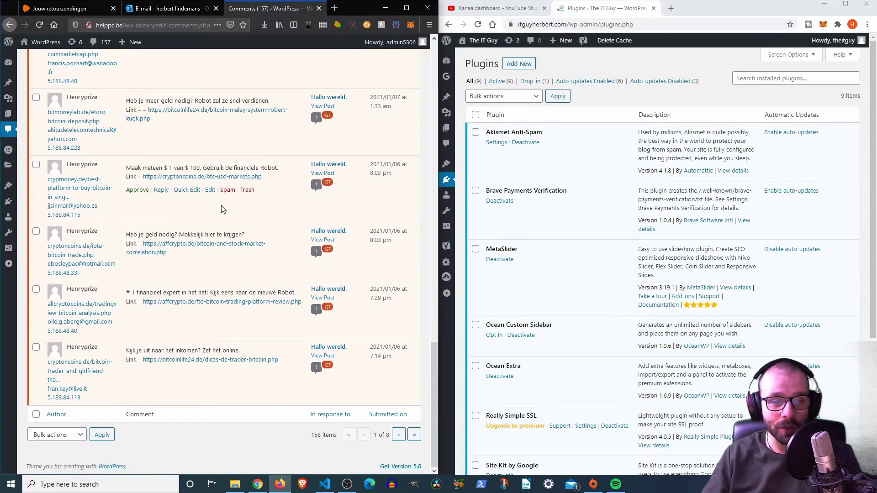
scroll(217, 210, "up", 4)
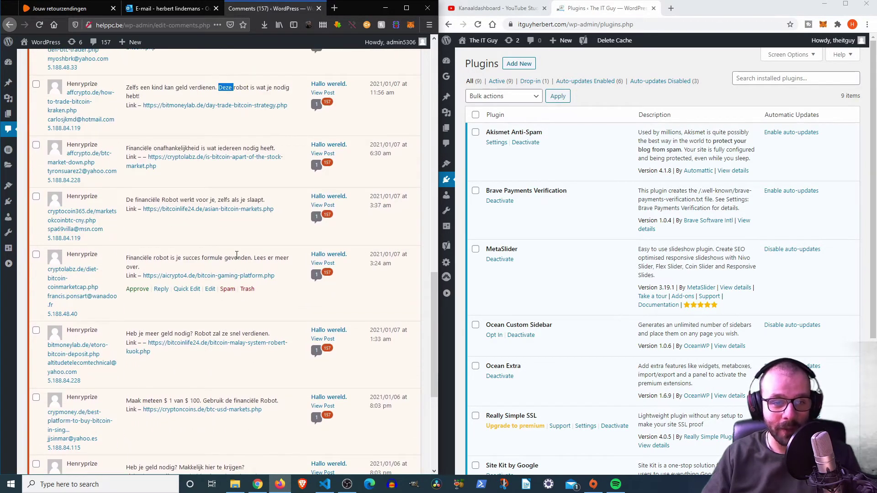
scroll(233, 255, "up", 4)
scroll(235, 257, "up", 10)
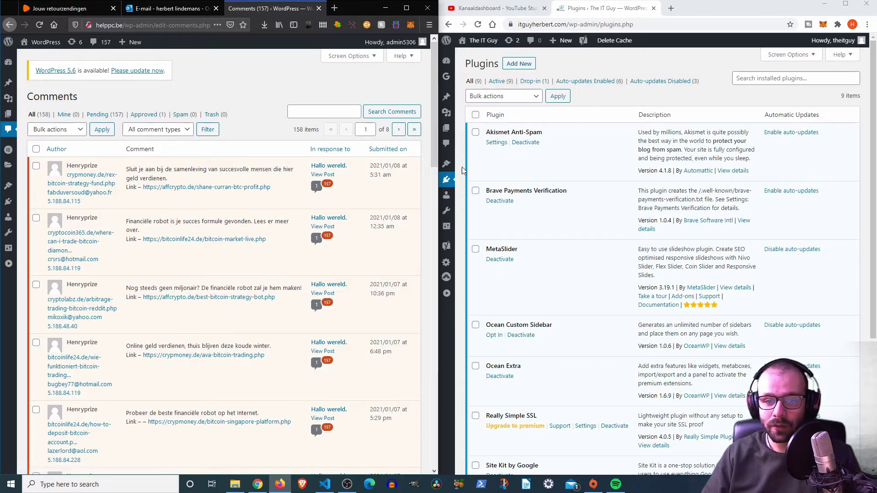
key("alt+Left")
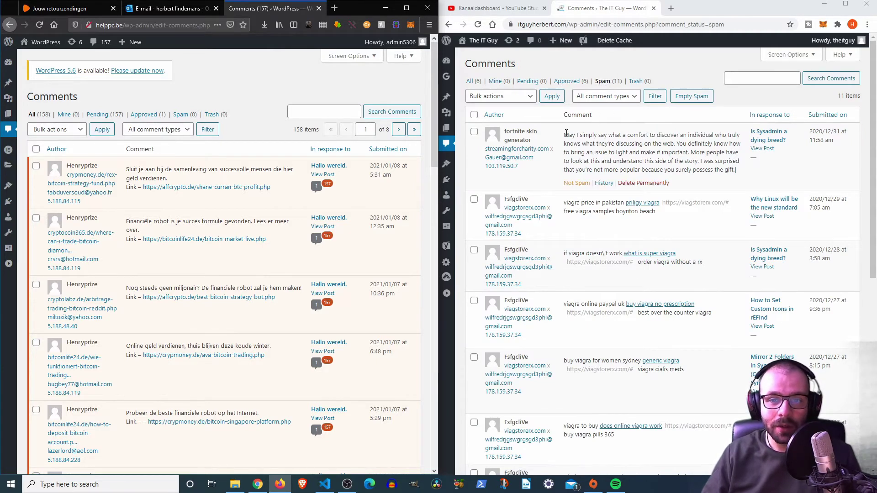
left_click_drag(565, 133, 737, 171)
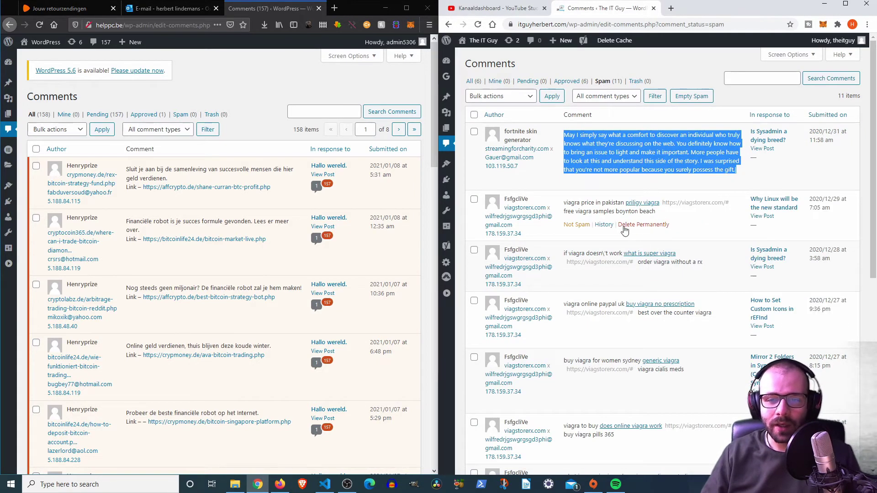
left_click_drag(565, 204, 592, 203)
left_click(566, 135)
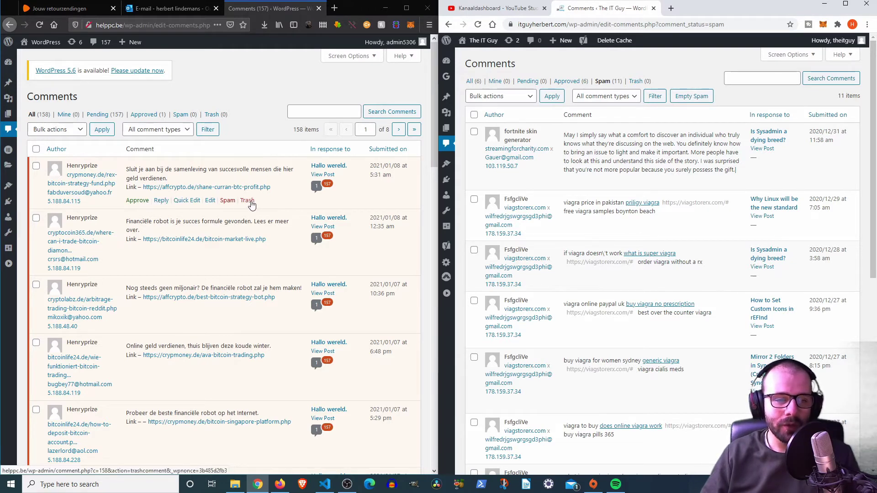
mouse_move(409, 46)
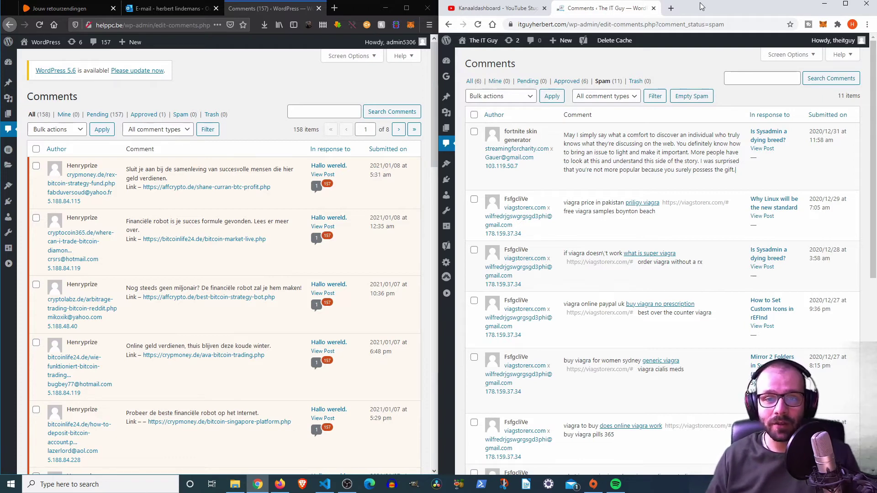
key("alt+Left")
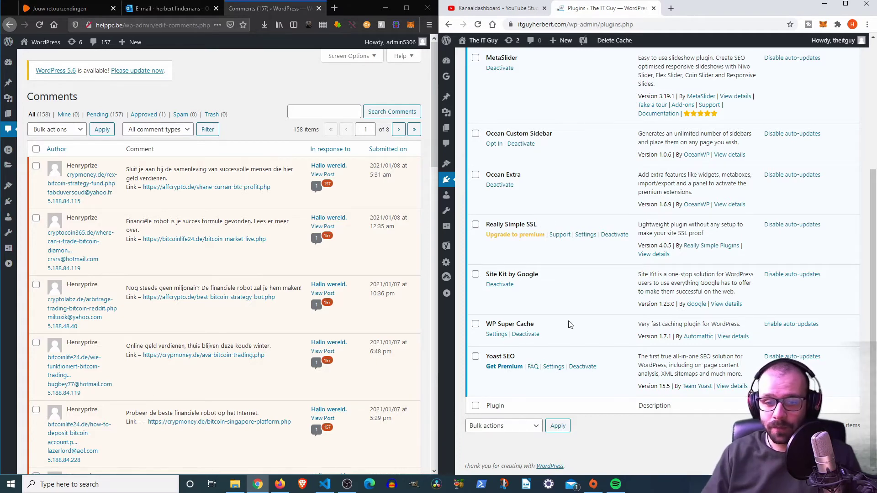
scroll(570, 324, "up", 4)
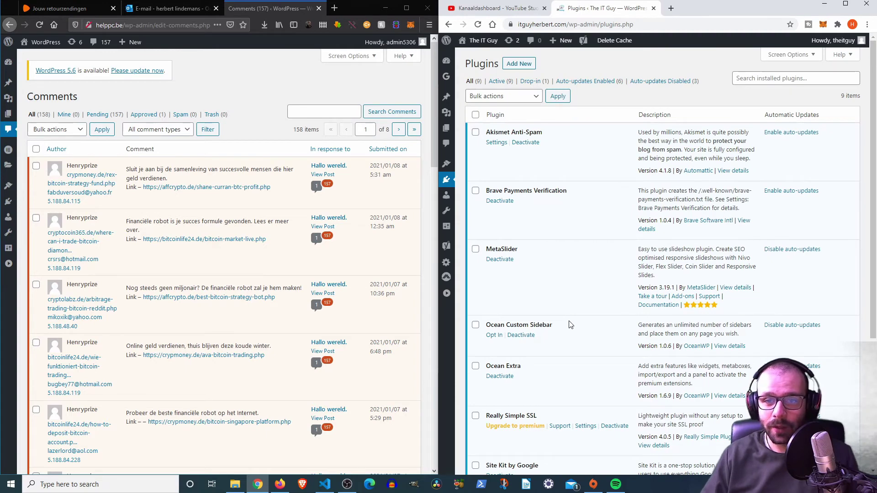